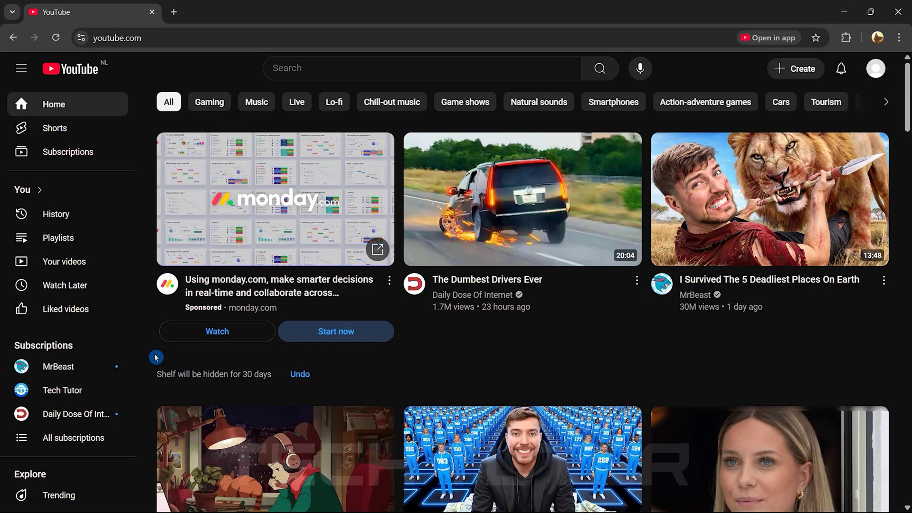
Open Tech Tutor's 'How To Delete All Contacts From Android Phone' from the Subscriptions sidebar
left_click(52, 394)
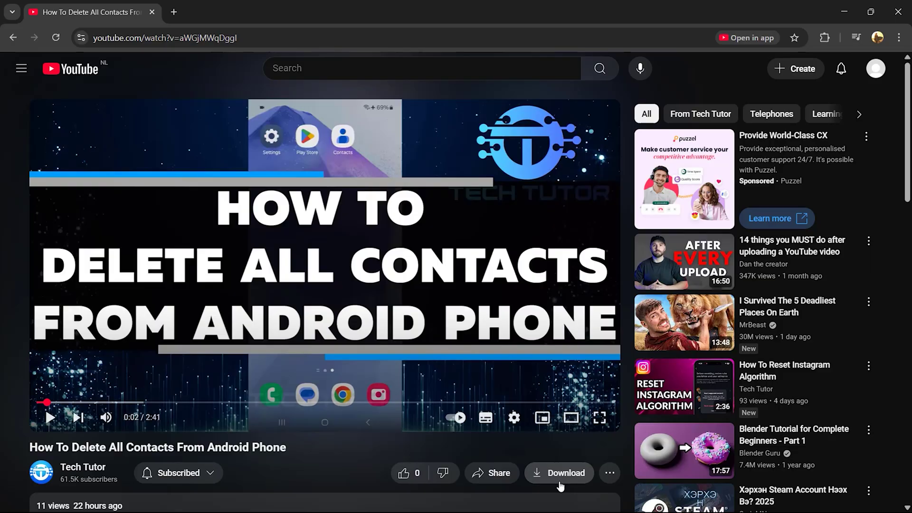
Request a download of this video and pick High (720p) quality in the Premium offer
left_click(561, 484)
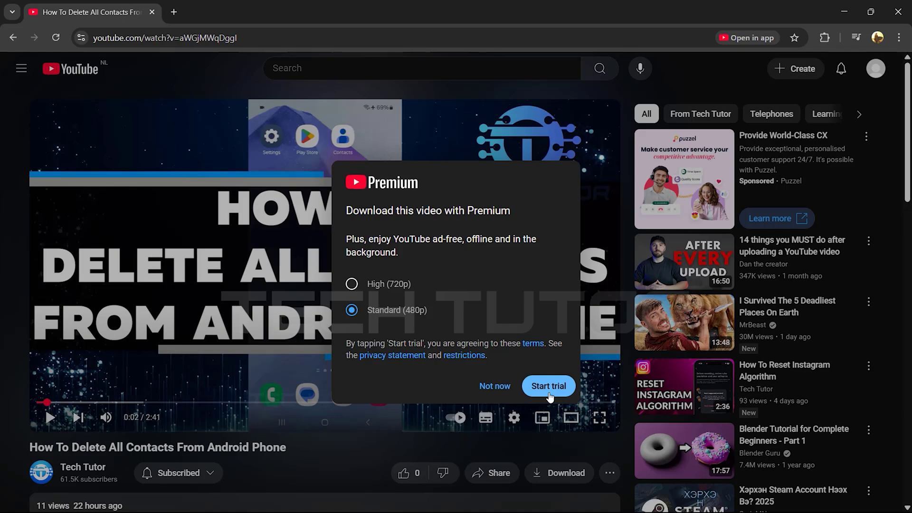
left_click(382, 286)
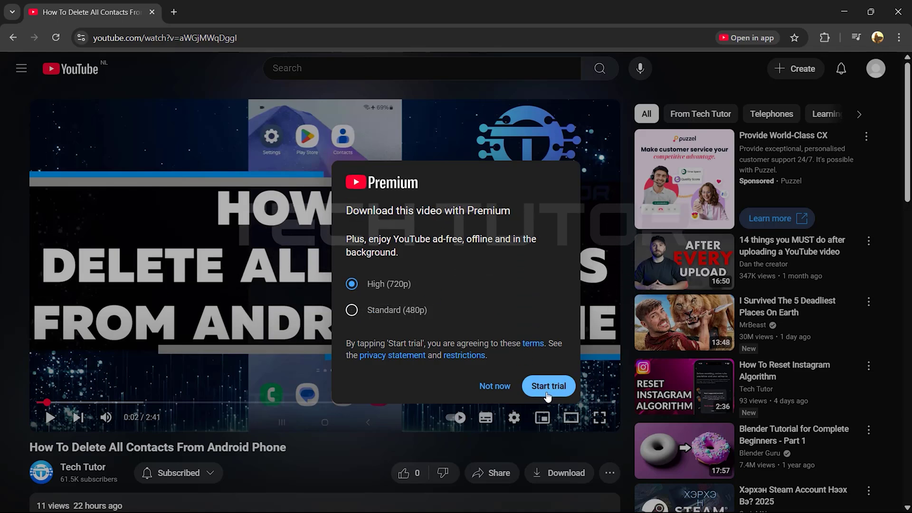